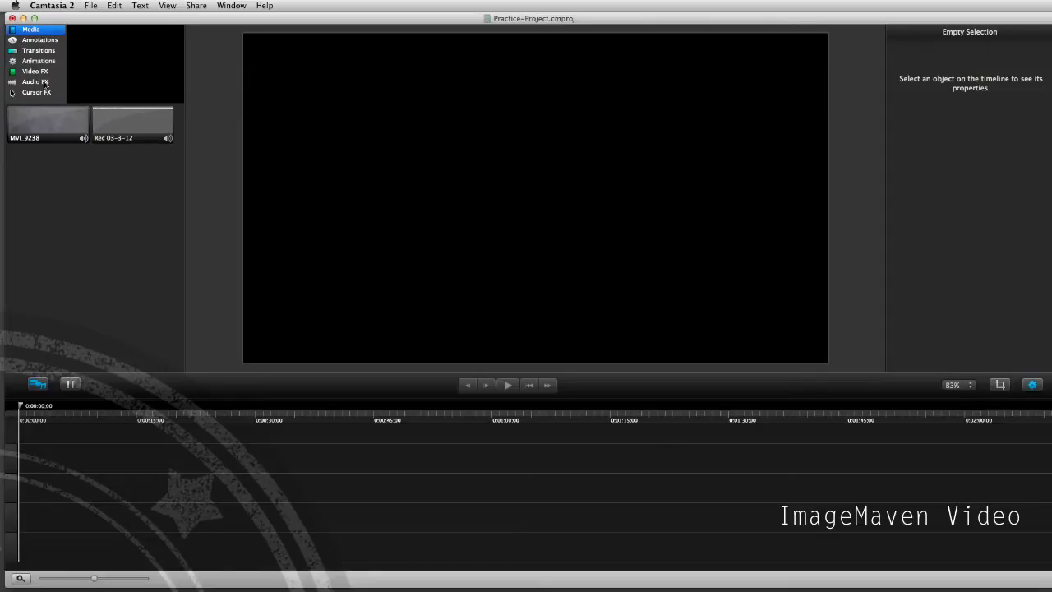
Place MVI_9238 at the timeline start and set the canvas to YouTube HD/720p (1280x720)
{"action": "left_click_drag", "start_coordinate": [41, 127], "coordinate": [65, 453]}
{"action": "left_click_drag", "start_coordinate": [297, 458], "coordinate": [245, 461]}
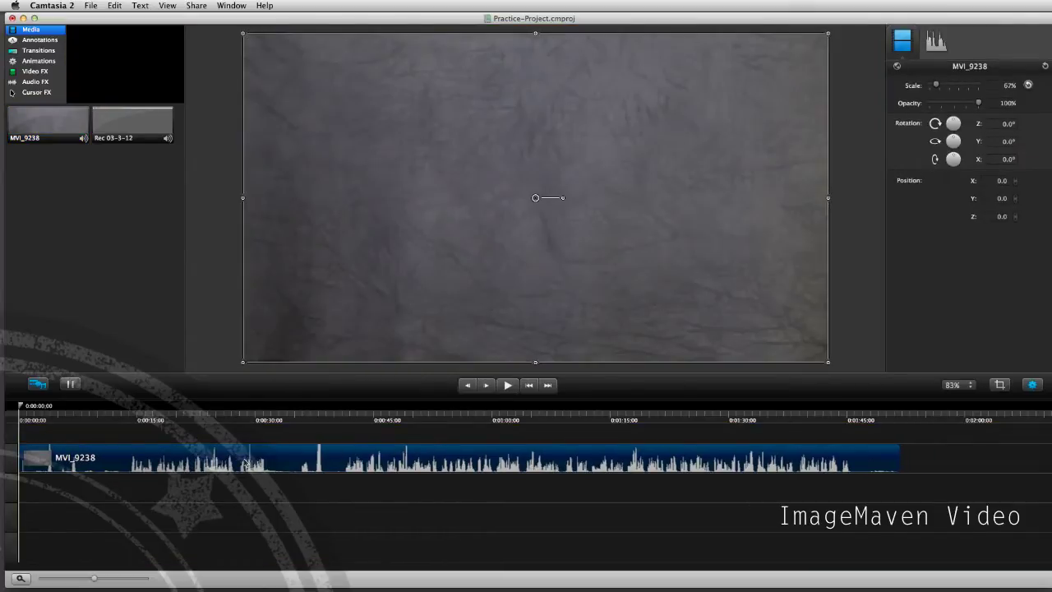
{"action": "left_click", "coordinate": [960, 386]}
{"action": "left_click", "coordinate": [953, 457]}
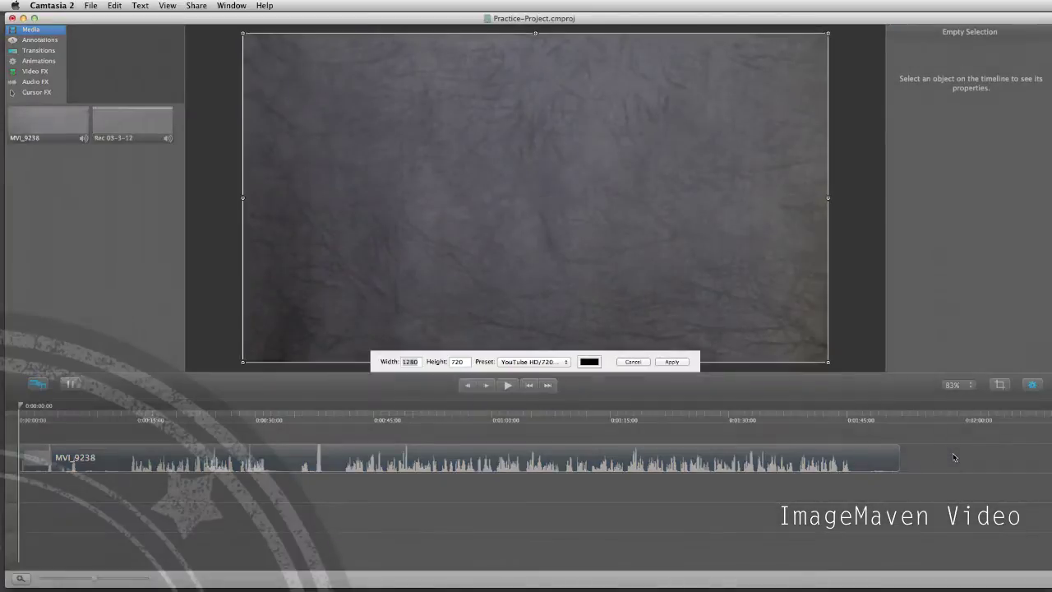
{"action": "left_click", "coordinate": [551, 363]}
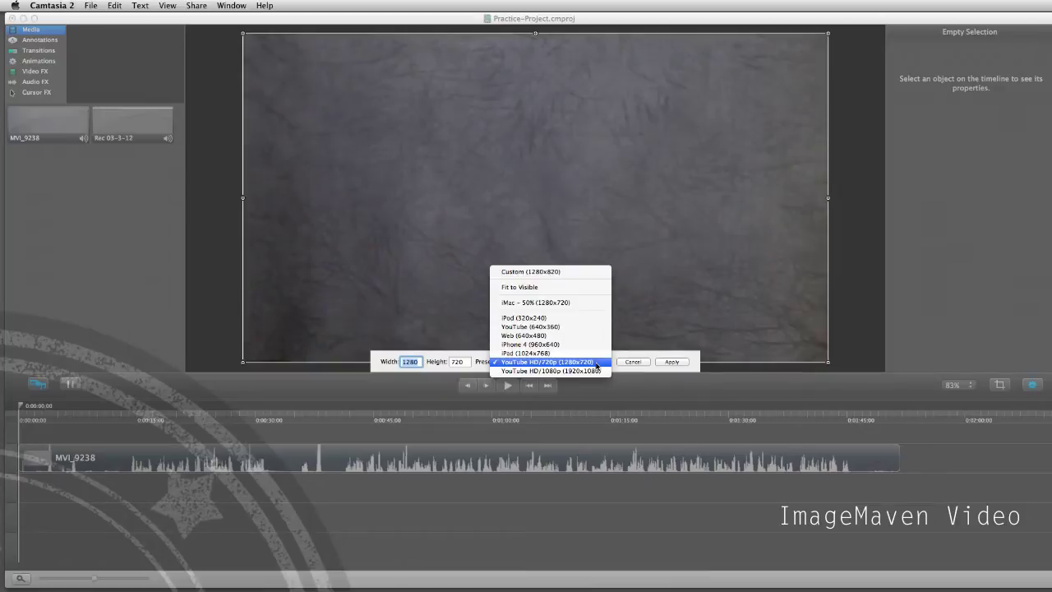
{"action": "left_click", "coordinate": [597, 364]}
{"action": "left_click", "coordinate": [667, 364]}
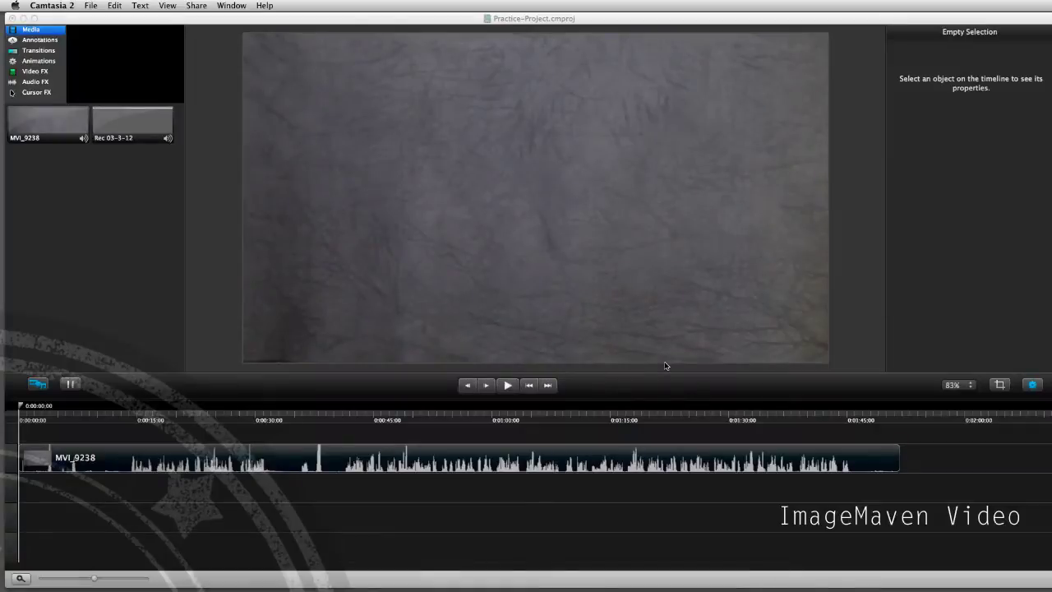
Scrub to about 0:00:34 and split the MVI_9238 clip there
{"action": "left_click_drag", "start_coordinate": [21, 413], "coordinate": [156, 415]}
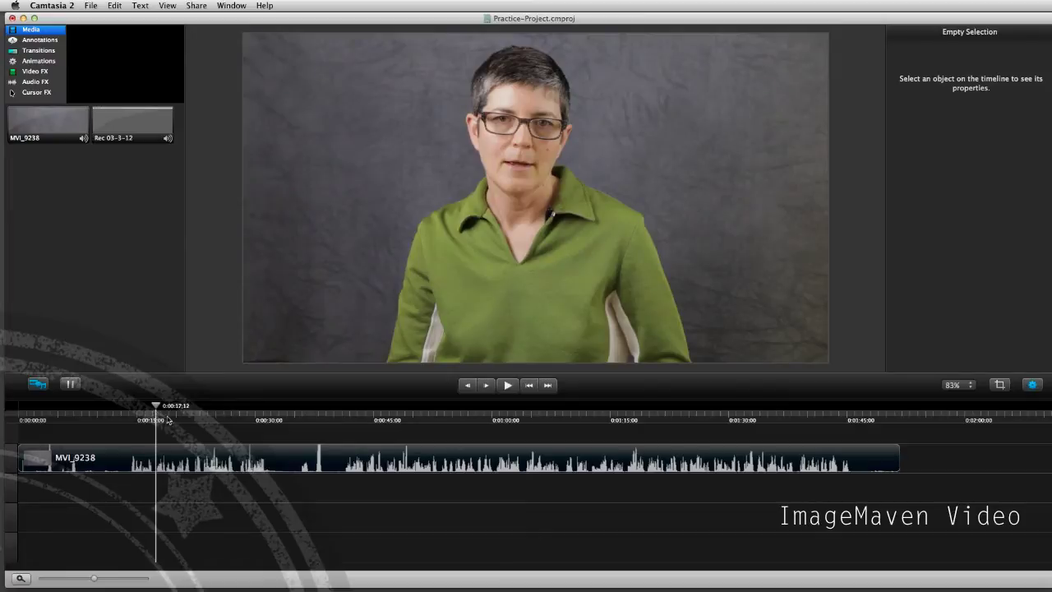
{"action": "left_click_drag", "start_coordinate": [156, 414], "coordinate": [724, 420]}
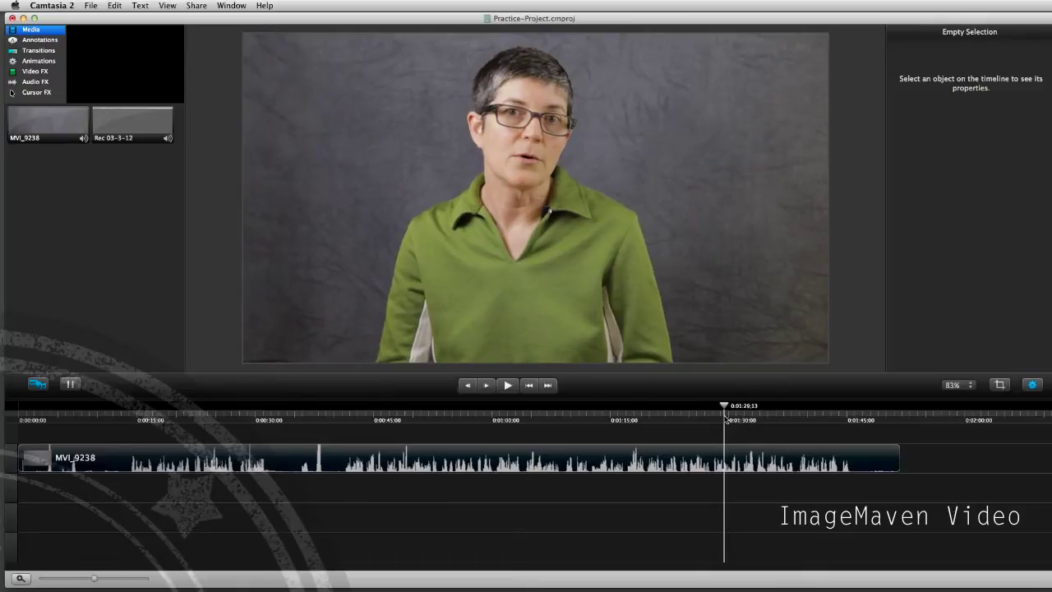
{"action": "left_click", "coordinate": [674, 468]}
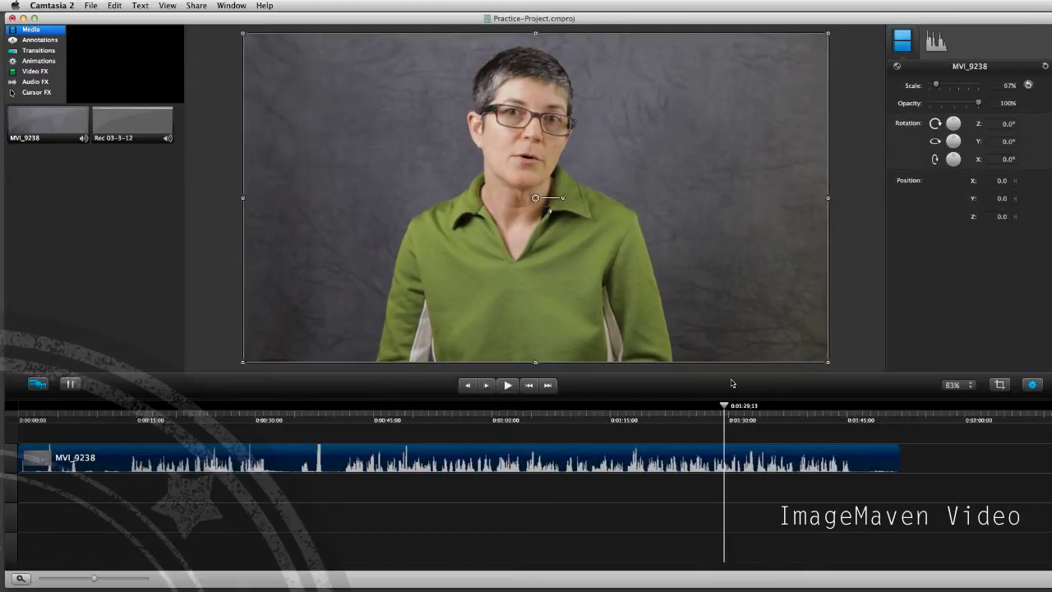
{"action": "left_click_drag", "start_coordinate": [725, 413], "coordinate": [294, 463]}
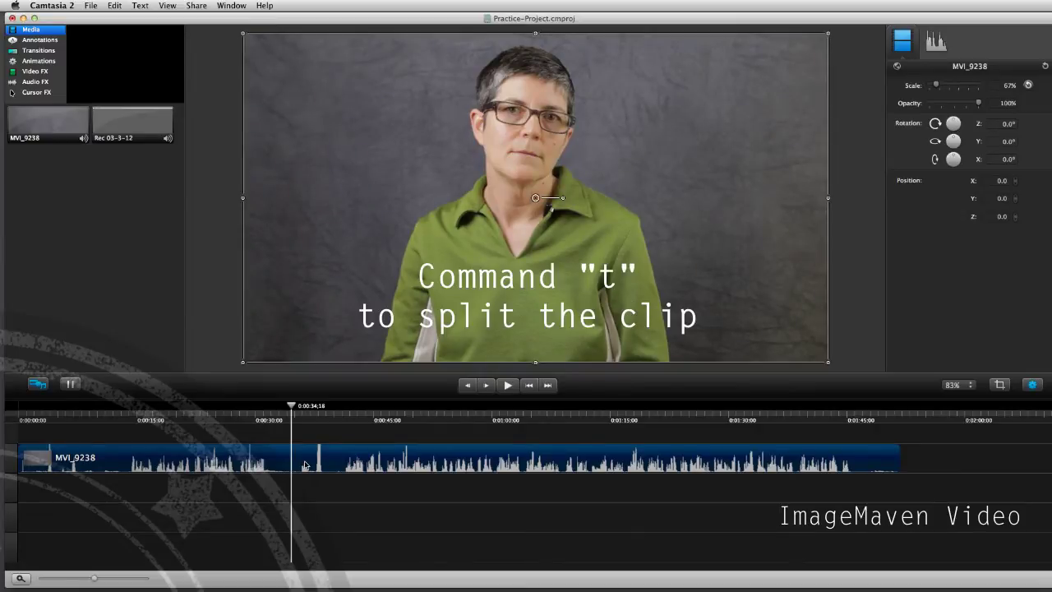
{"action": "key", "text": "super+t"}
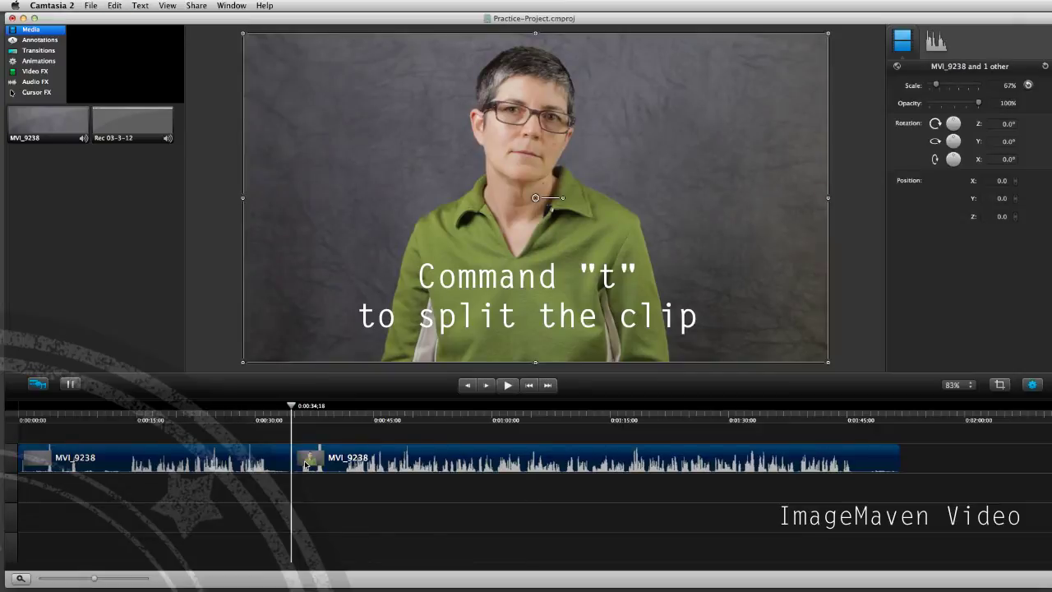
Pull the second part away to show the cut, rejoin it, and select the second part at 0:42
{"action": "left_click", "coordinate": [311, 437]}
{"action": "left_click_drag", "start_coordinate": [297, 459], "coordinate": [317, 469]}
{"action": "left_click", "coordinate": [260, 465]}
{"action": "left_click", "coordinate": [271, 468]}
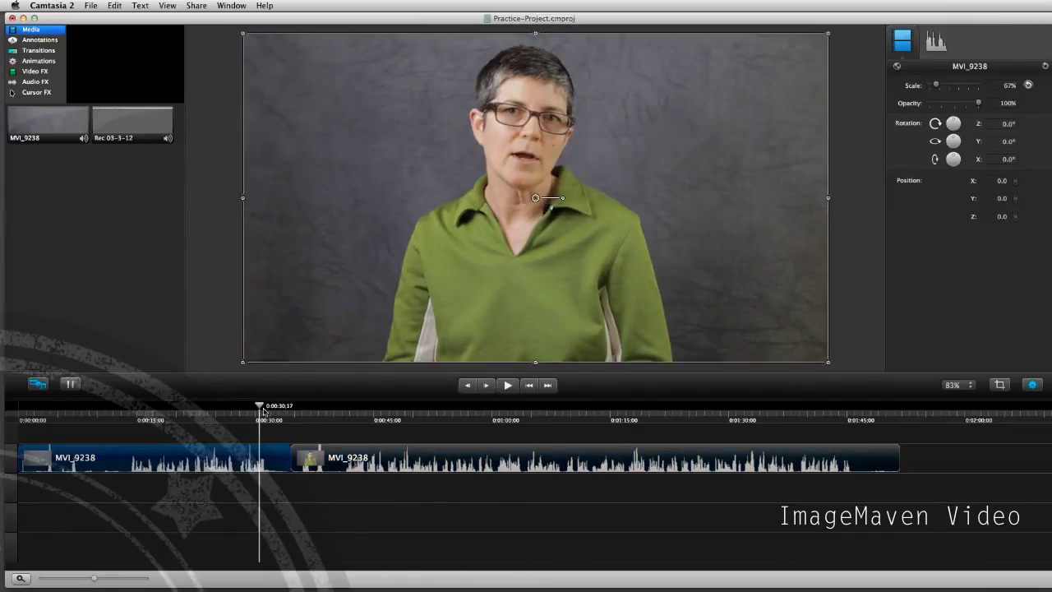
{"action": "left_click_drag", "start_coordinate": [260, 408], "coordinate": [350, 409]}
{"action": "left_click", "coordinate": [403, 465]}
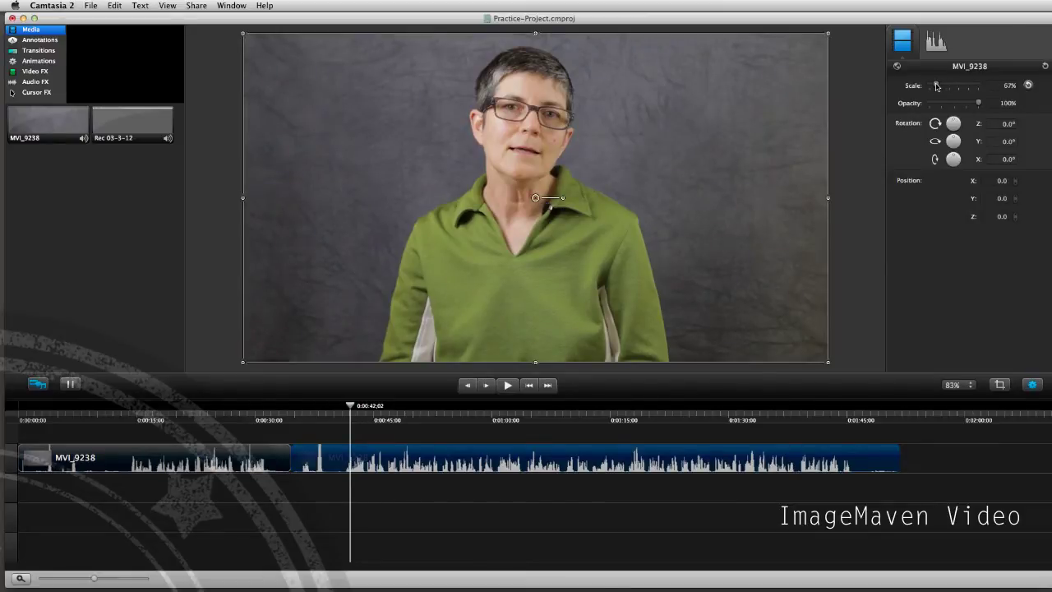
Scale the second part to 100% and move it down-left to X −224.7, Y −182.3
{"action": "left_click_drag", "start_coordinate": [936, 85], "coordinate": [939, 86]}
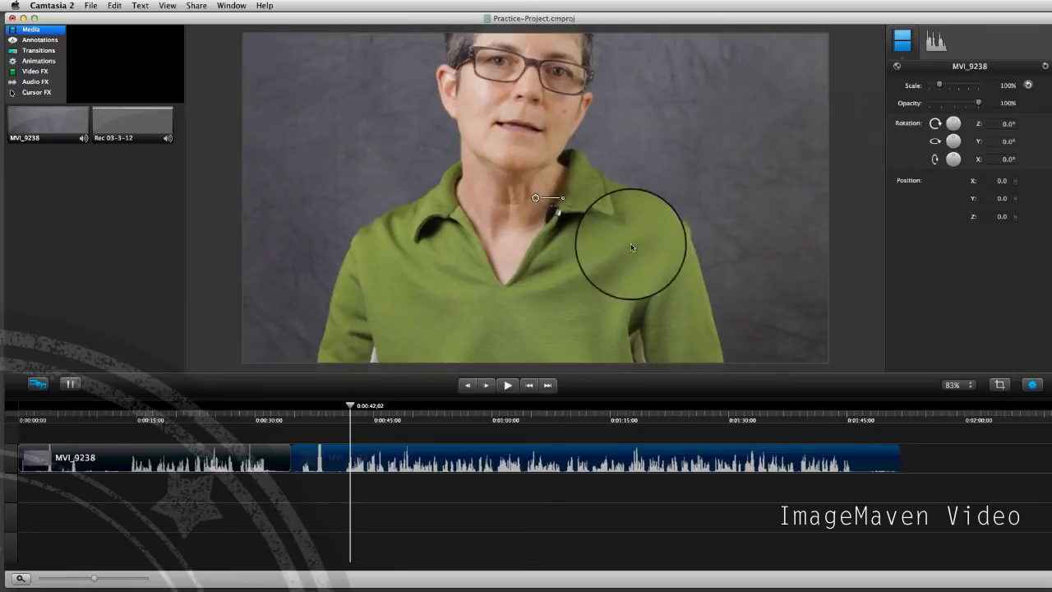
{"action": "left_click", "coordinate": [536, 199]}
{"action": "left_click_drag", "start_coordinate": [536, 199], "coordinate": [434, 285]}
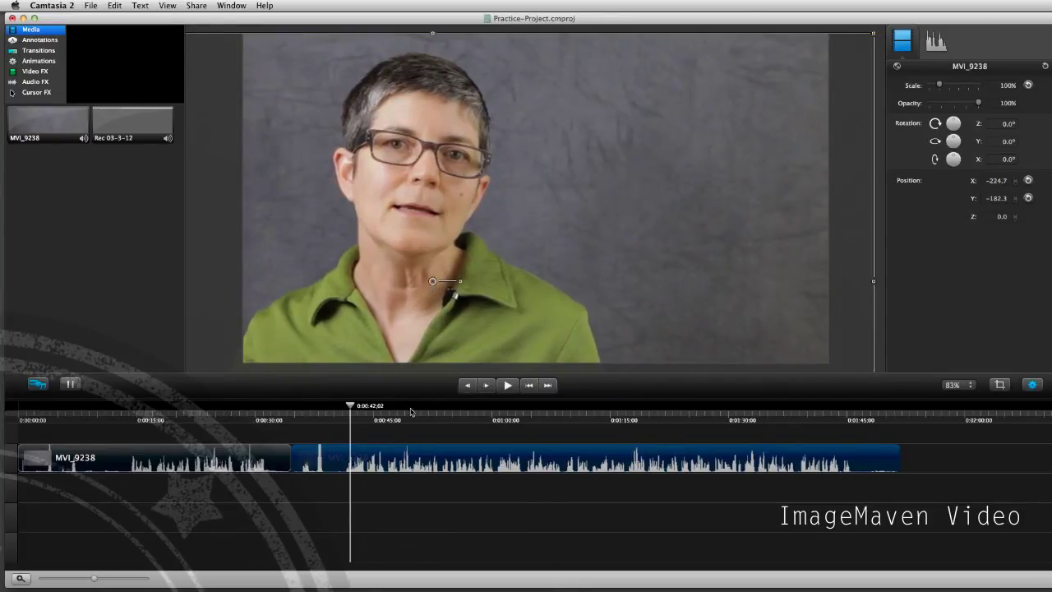
{"action": "left_click_drag", "start_coordinate": [348, 411], "coordinate": [524, 422]}
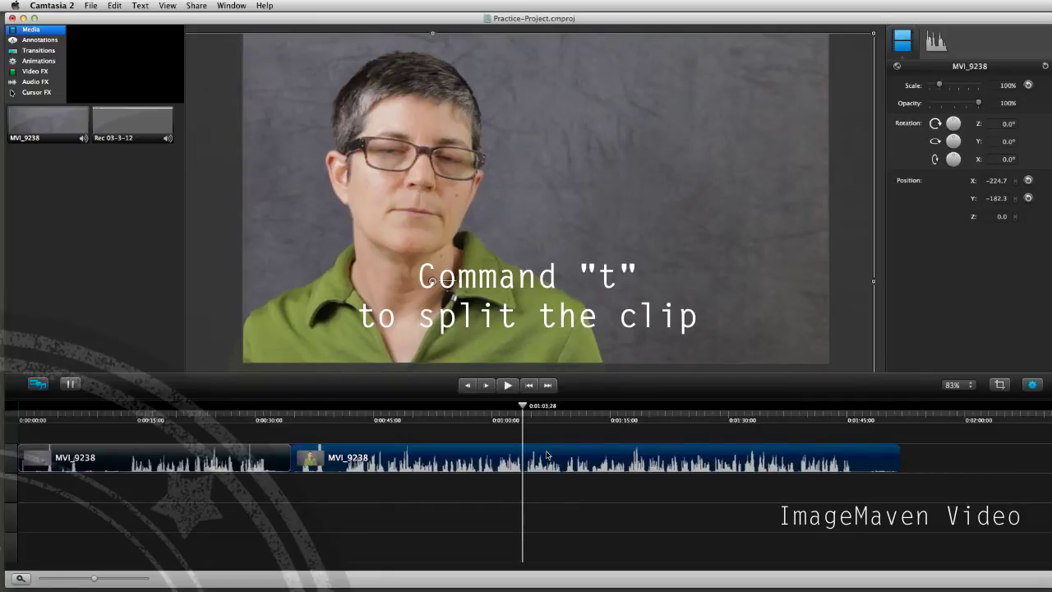
Split the clip at 1:03 and shift the third part right to X 298.1, Y −182.3
{"action": "key", "text": "super+t"}
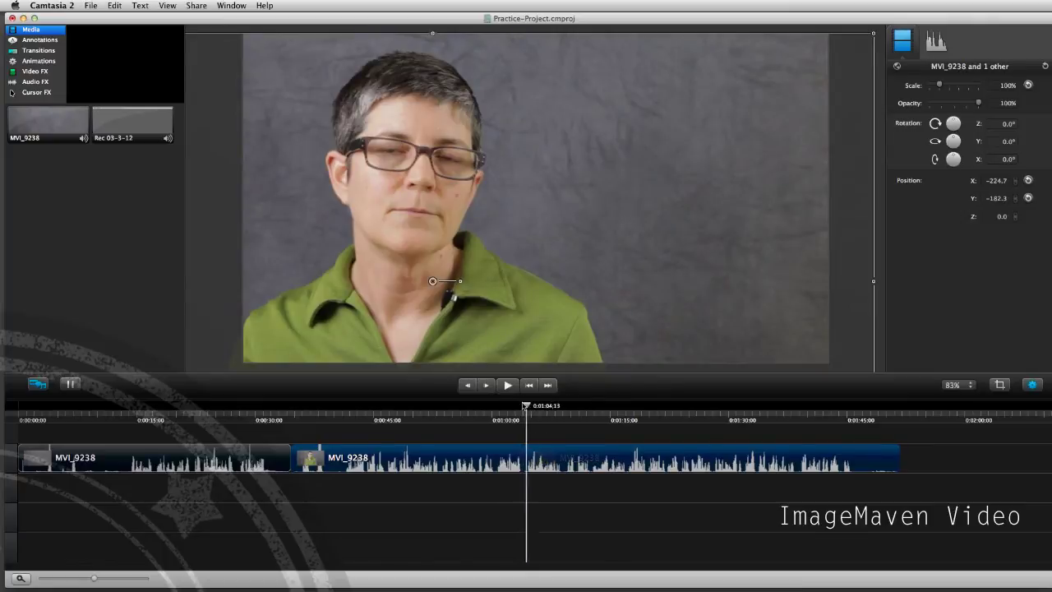
{"action": "left_click", "coordinate": [558, 455]}
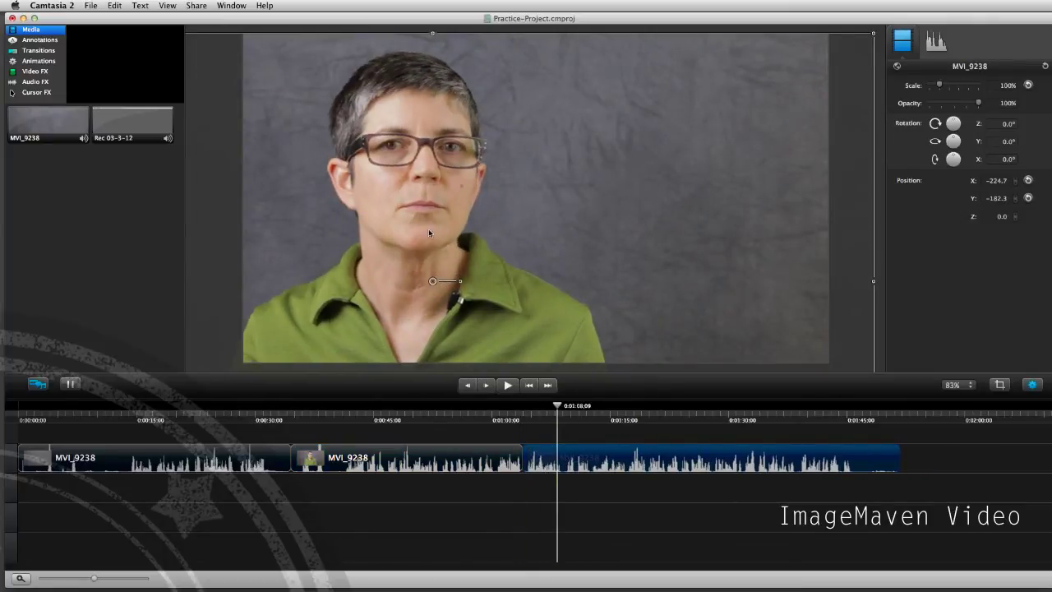
{"action": "left_click_drag", "start_coordinate": [425, 220], "coordinate": [664, 218]}
{"action": "mouse_move", "coordinate": [563, 413]}
{"action": "left_mouse_down"}
{"action": "mouse_move", "coordinate": [472, 414]}
{"action": "mouse_move", "coordinate": [590, 413]}
{"action": "mouse_move", "coordinate": [479, 425]}
{"action": "mouse_move", "coordinate": [562, 433]}
{"action": "left_mouse_up"}
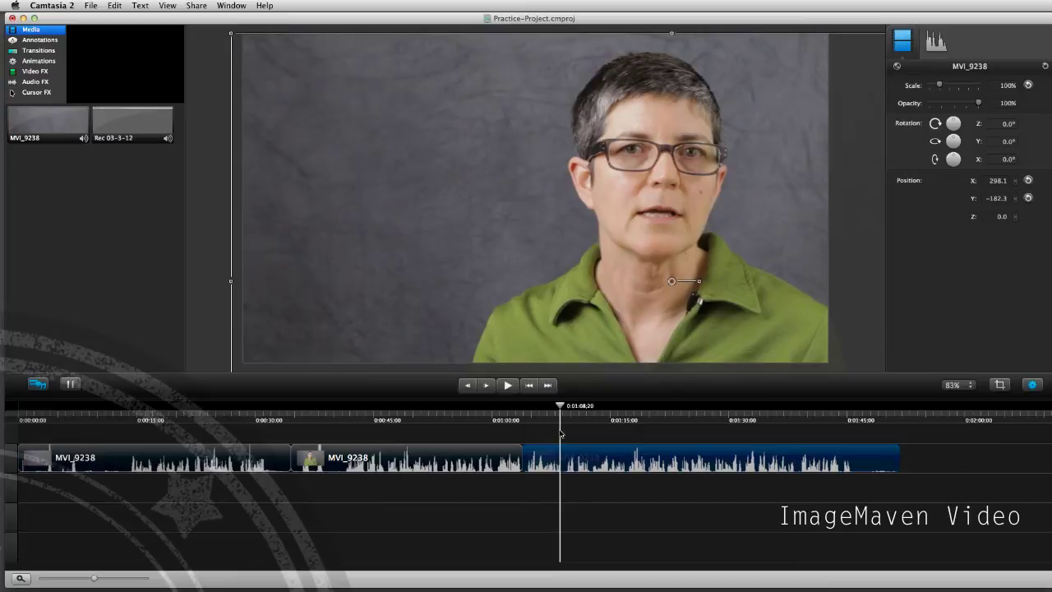
Split off a fourth part at 1:17 and select it alone
{"action": "left_click_drag", "start_coordinate": [562, 412], "coordinate": [627, 418]}
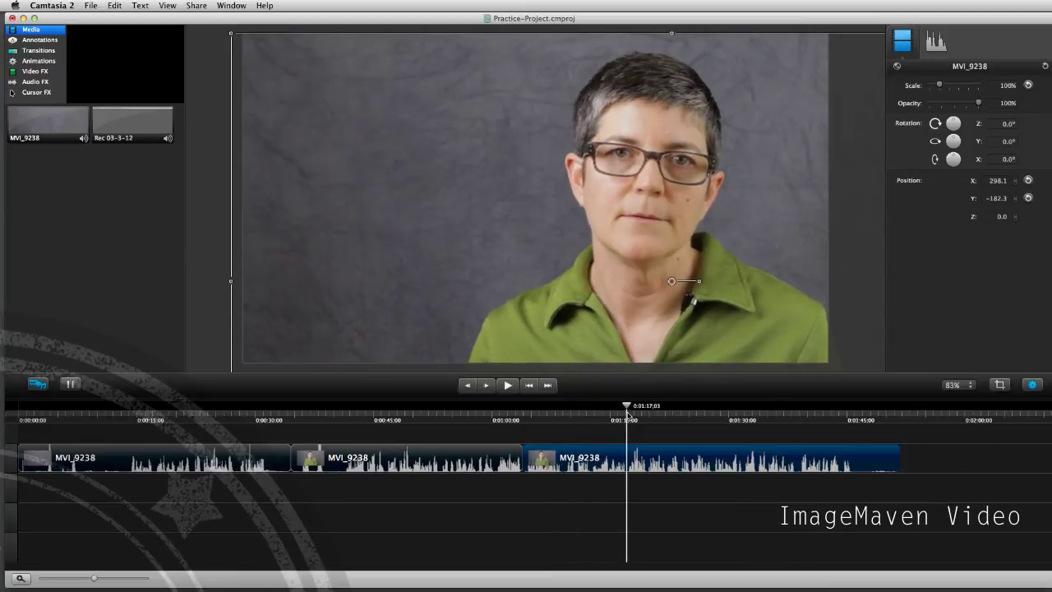
{"action": "key", "text": "super+t"}
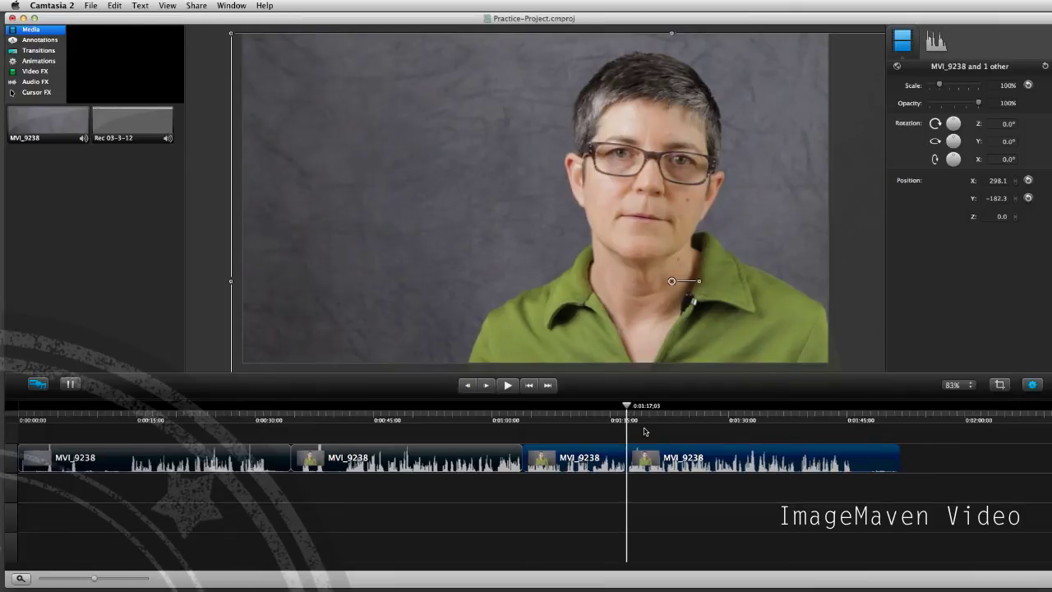
{"action": "left_click", "coordinate": [645, 432]}
{"action": "left_click", "coordinate": [650, 457]}
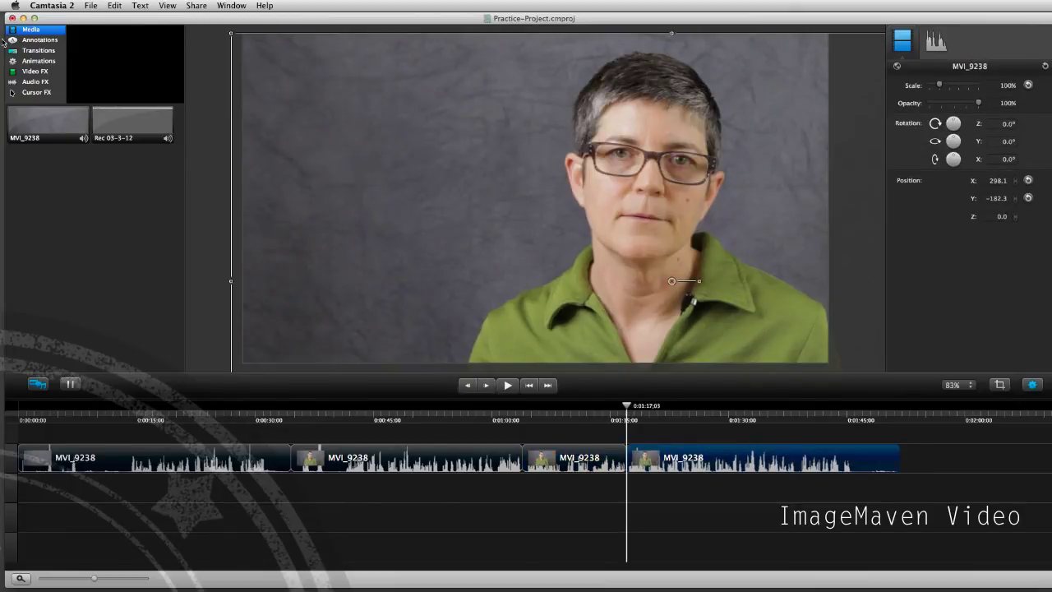
{"action": "left_click", "coordinate": [38, 50]}
{"action": "left_click", "coordinate": [38, 61]}
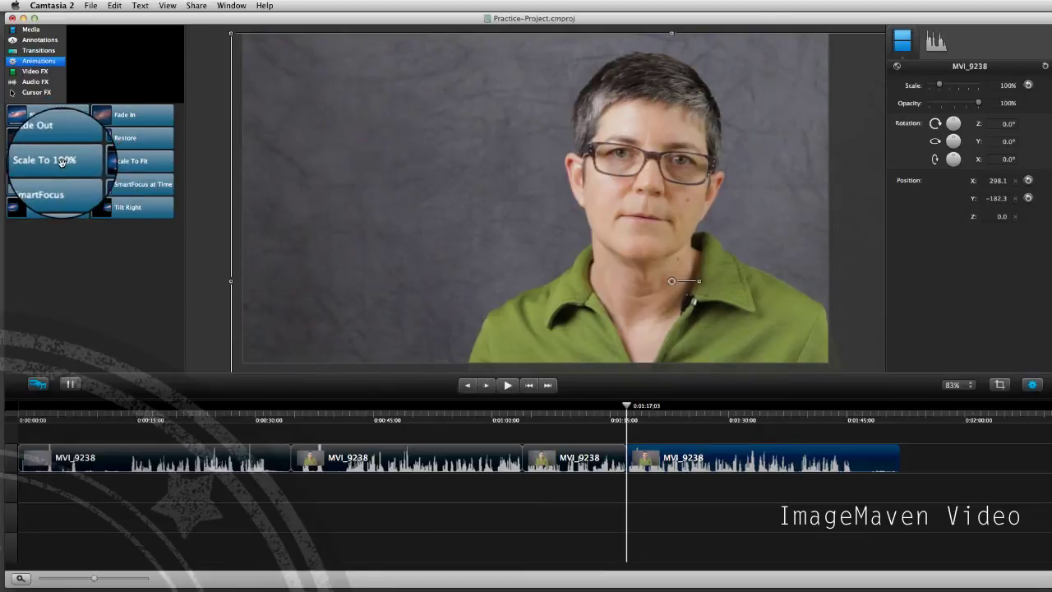
Apply the Scale To Fit animation to the fourth part and preview the zoom-out
{"action": "left_click_drag", "start_coordinate": [132, 161], "coordinate": [670, 448]}
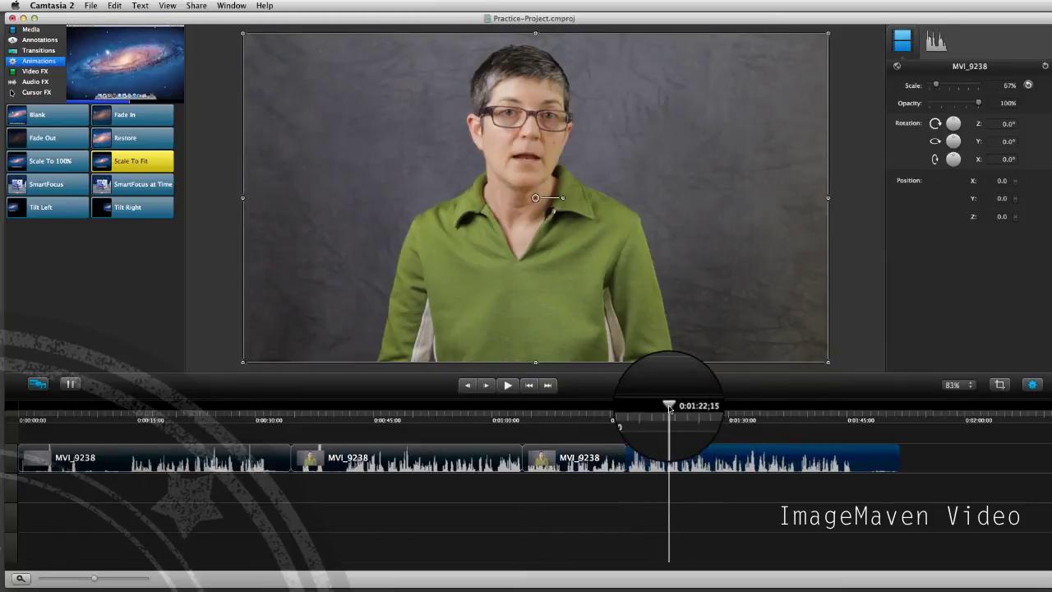
{"action": "left_click_drag", "start_coordinate": [670, 406], "coordinate": [610, 406]}
{"action": "left_click", "coordinate": [625, 434]}
{"action": "key", "text": "space"}
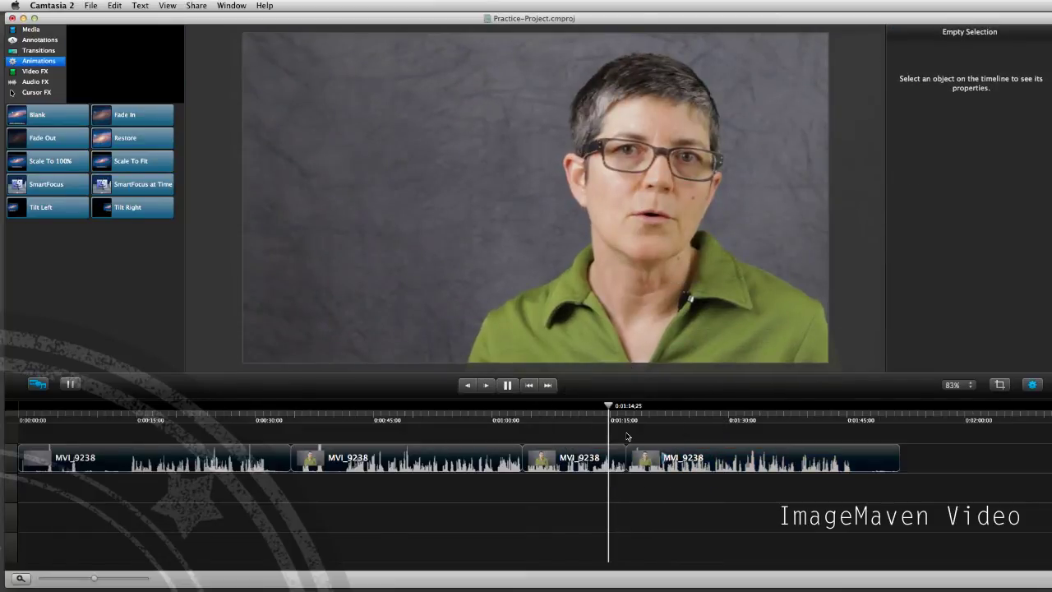
{"action": "key", "text": "space"}
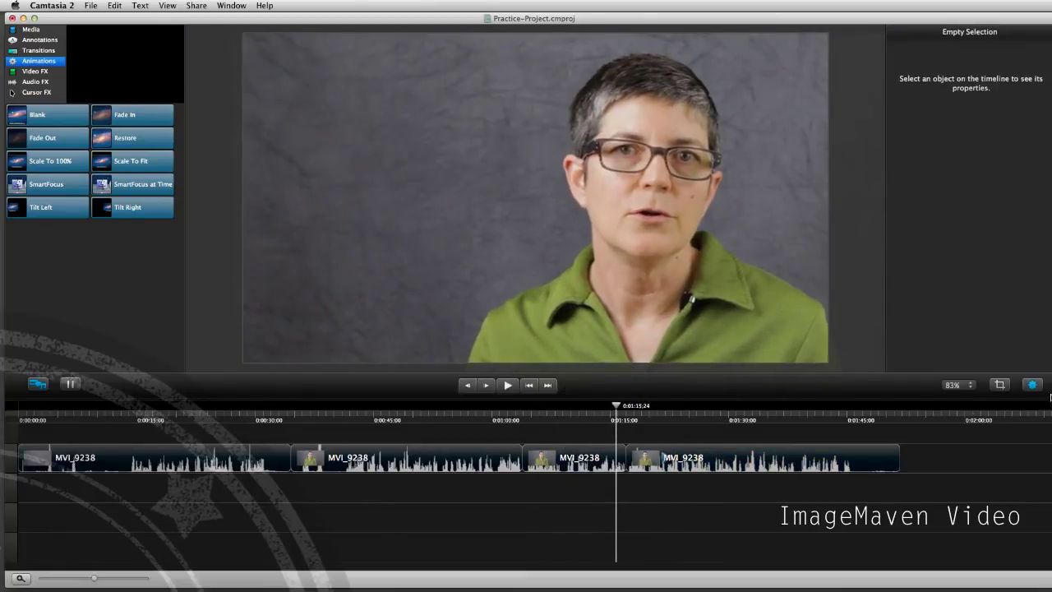
Mute the fourth part, set the third part's volume to 0%, and replay from about 1:13
{"action": "left_click", "coordinate": [1033, 385]}
{"action": "left_click", "coordinate": [1033, 385]}
{"action": "left_click", "coordinate": [571, 462]}
{"action": "left_click", "coordinate": [938, 47]}
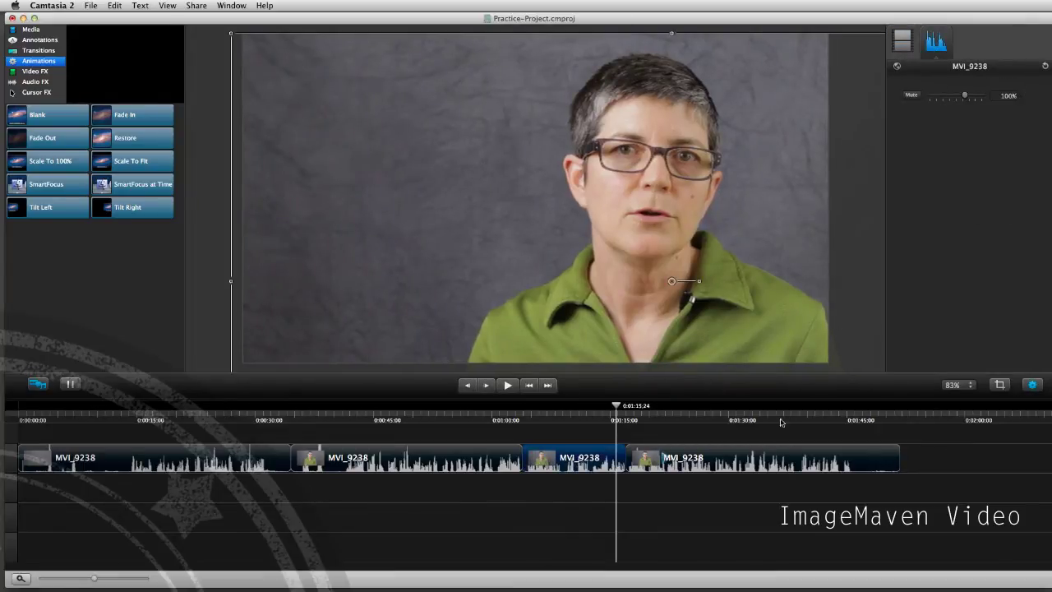
{"action": "left_click", "coordinate": [743, 469]}
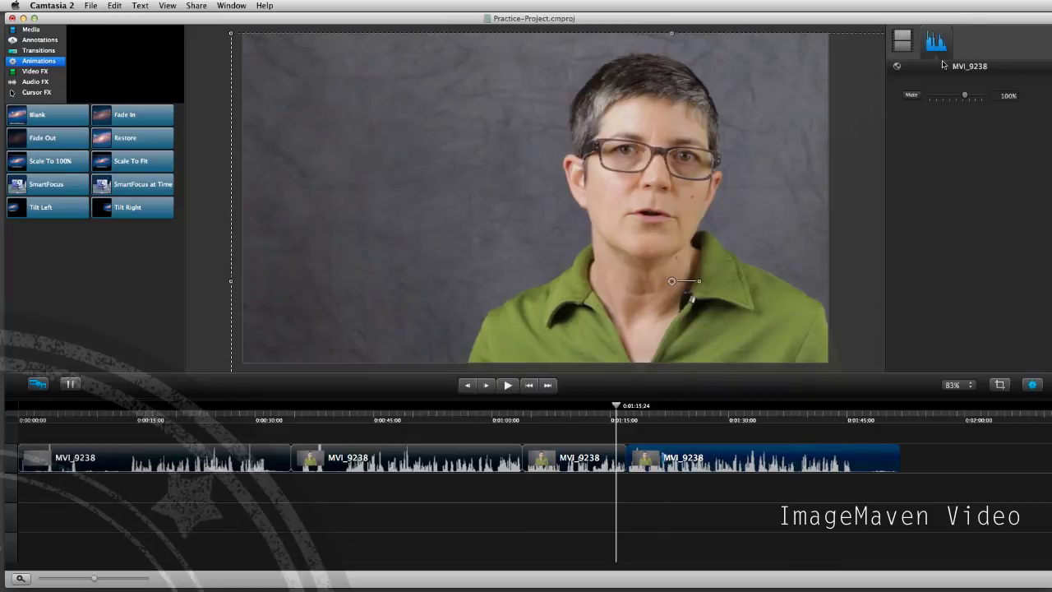
{"action": "left_click", "coordinate": [912, 96]}
{"action": "left_click", "coordinate": [569, 450]}
{"action": "left_click_drag", "start_coordinate": [966, 96], "coordinate": [927, 97]}
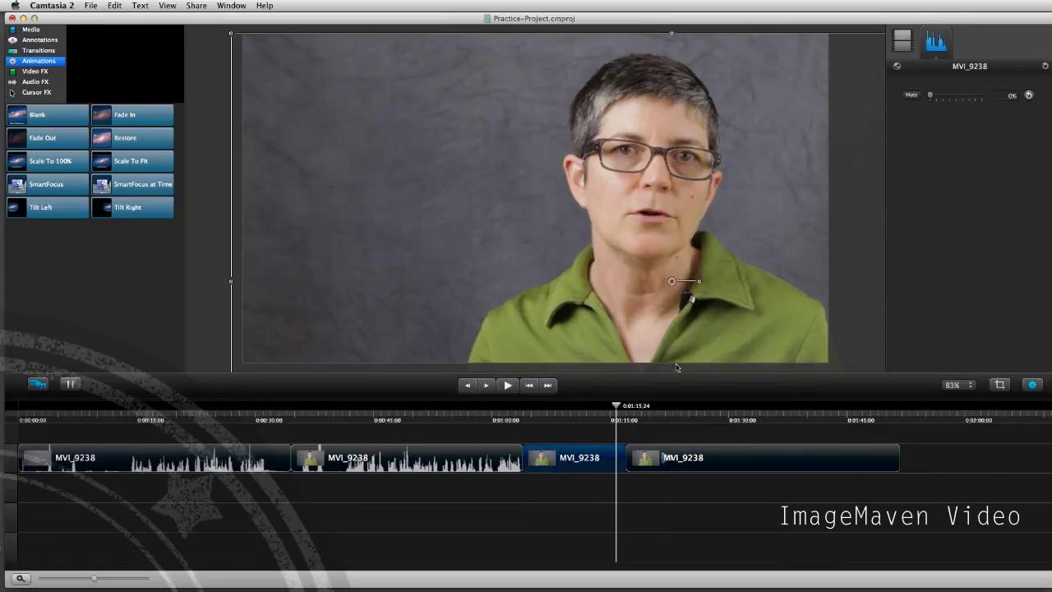
{"action": "left_click_drag", "start_coordinate": [616, 407], "coordinate": [589, 407]}
{"action": "left_click", "coordinate": [579, 428]}
{"action": "key", "text": "space"}
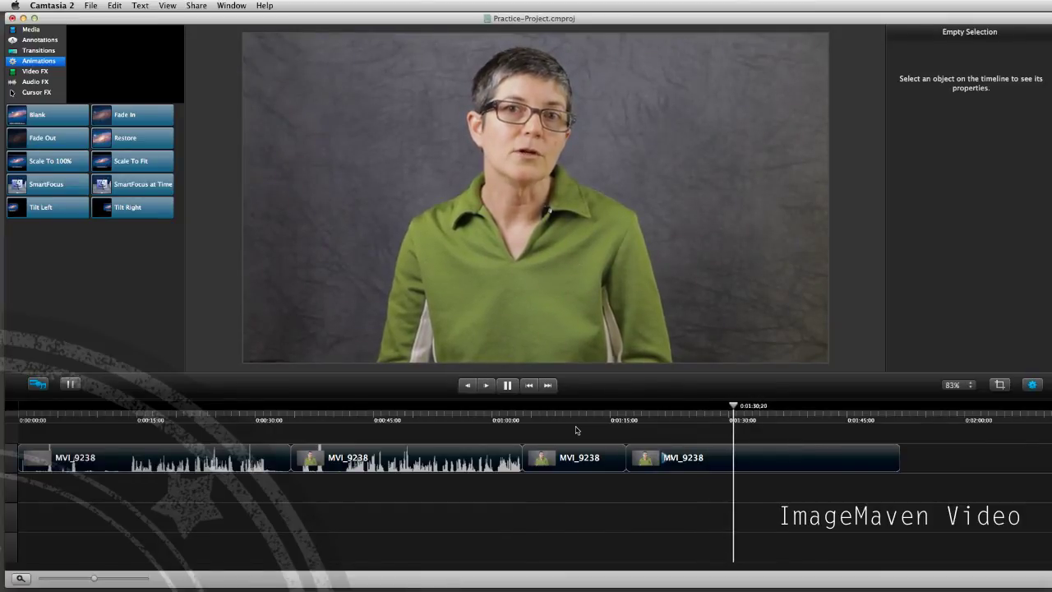
{"action": "key", "text": "space"}
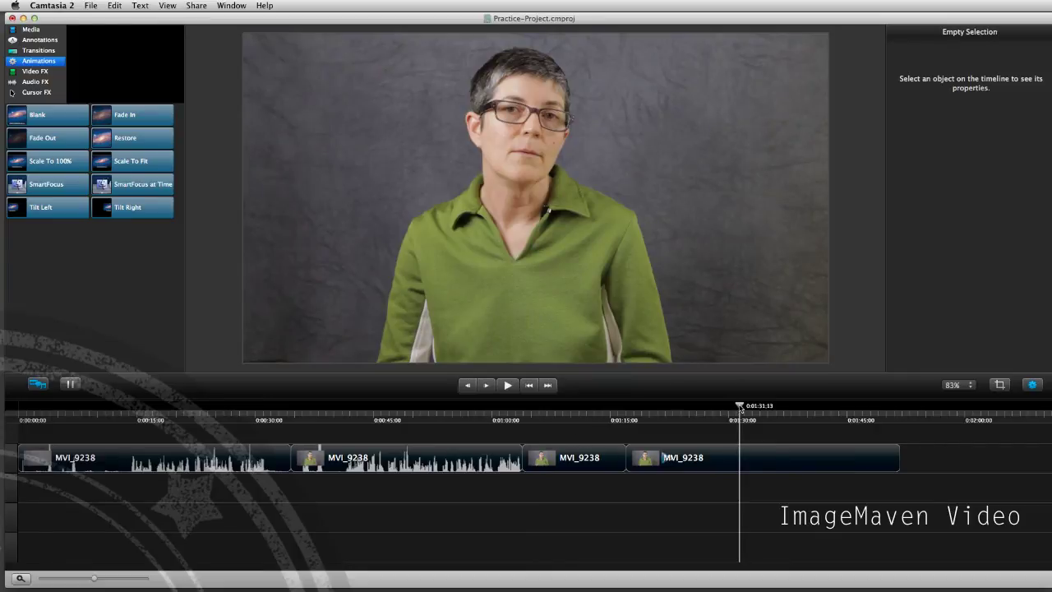
{"action": "mouse_move", "coordinate": [740, 409]}
{"action": "left_mouse_down"}
{"action": "mouse_move", "coordinate": [644, 425]}
{"action": "mouse_move", "coordinate": [734, 422]}
{"action": "left_mouse_up"}
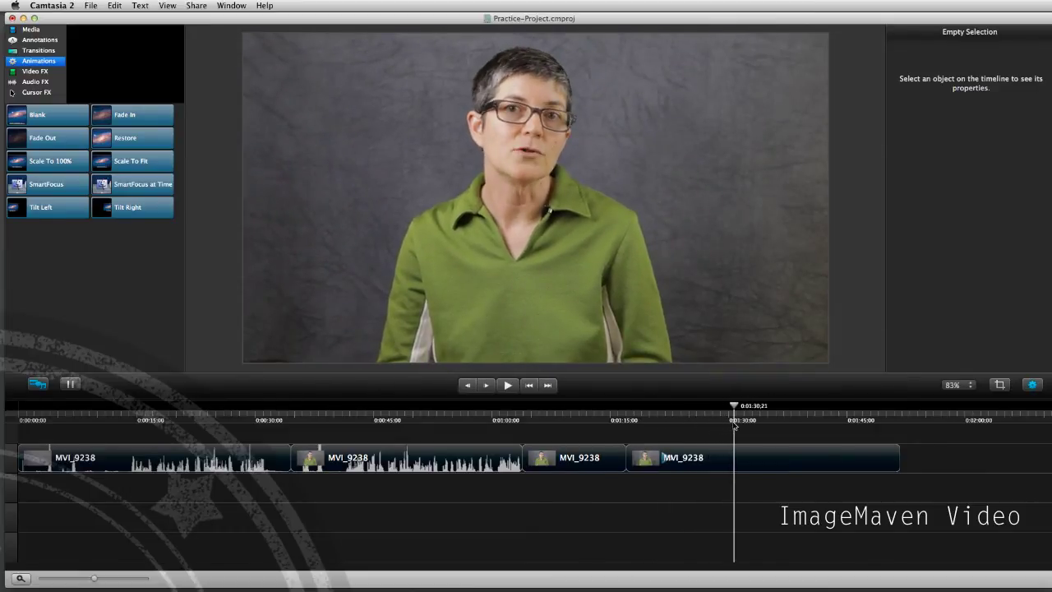